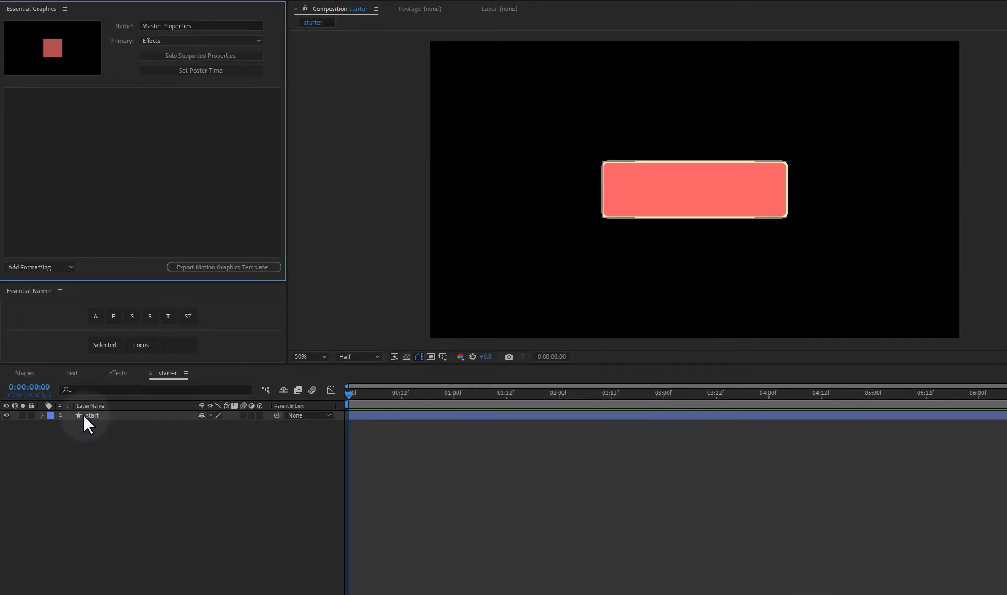
Add the start layer's Position (960, 540) to Essential Graphics as 'start Position'.
{"action": "left_click", "coordinate": [95, 415]}
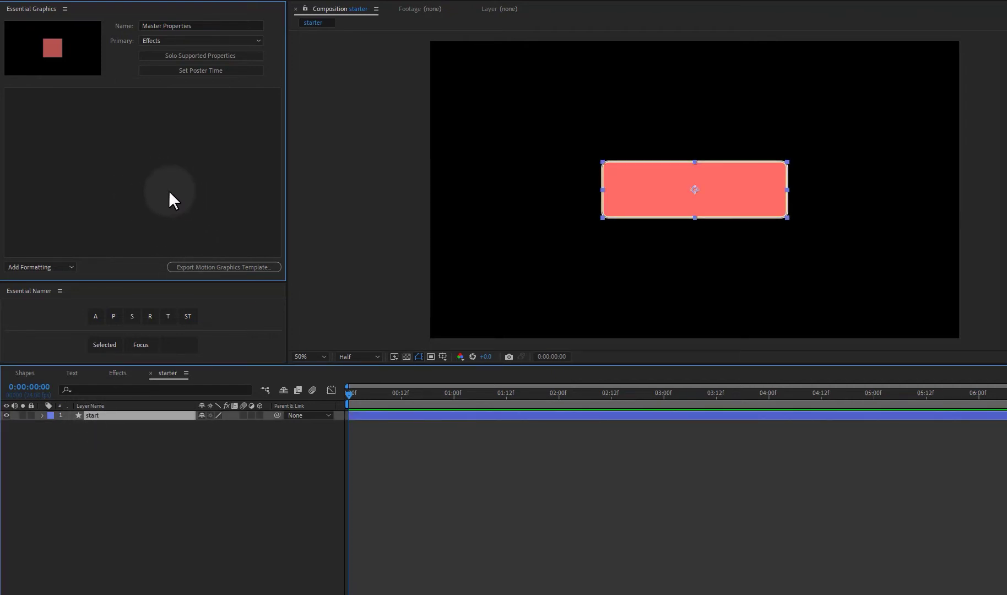
{"action": "key", "text": "p"}
{"action": "left_click", "coordinate": [96, 424]}
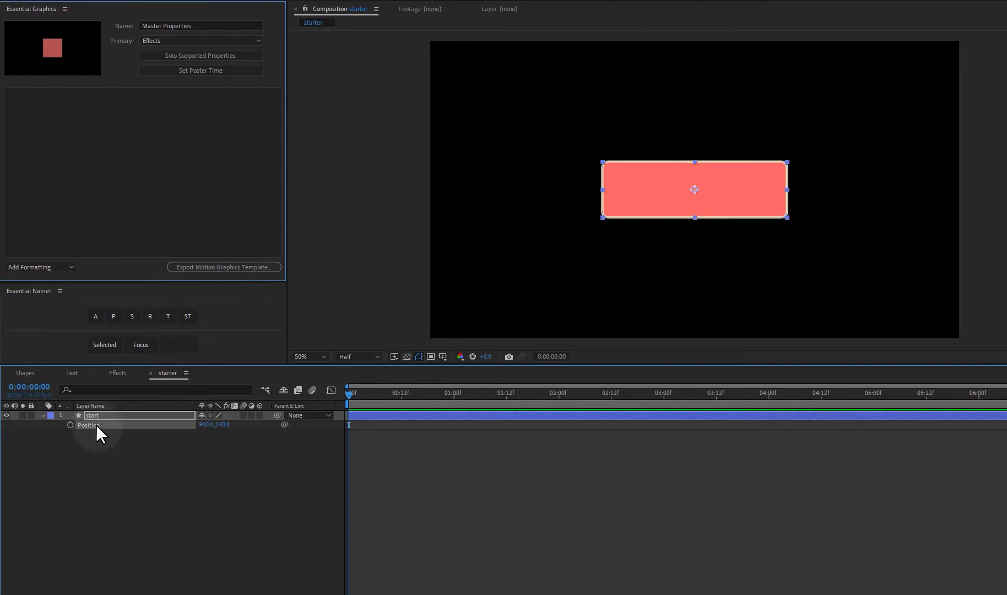
{"action": "right_click", "coordinate": [96, 424]}
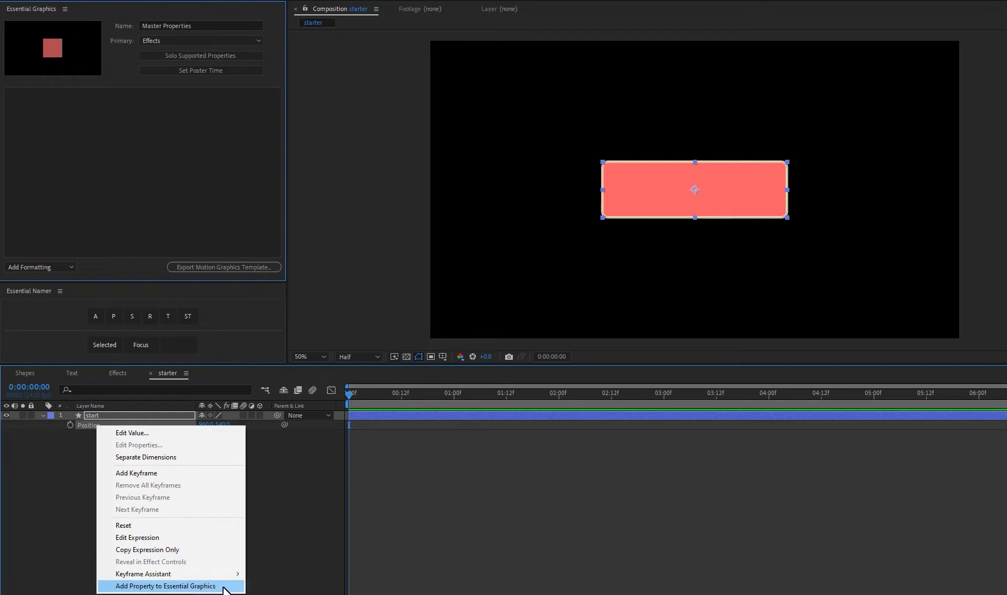
{"action": "left_click", "coordinate": [165, 586]}
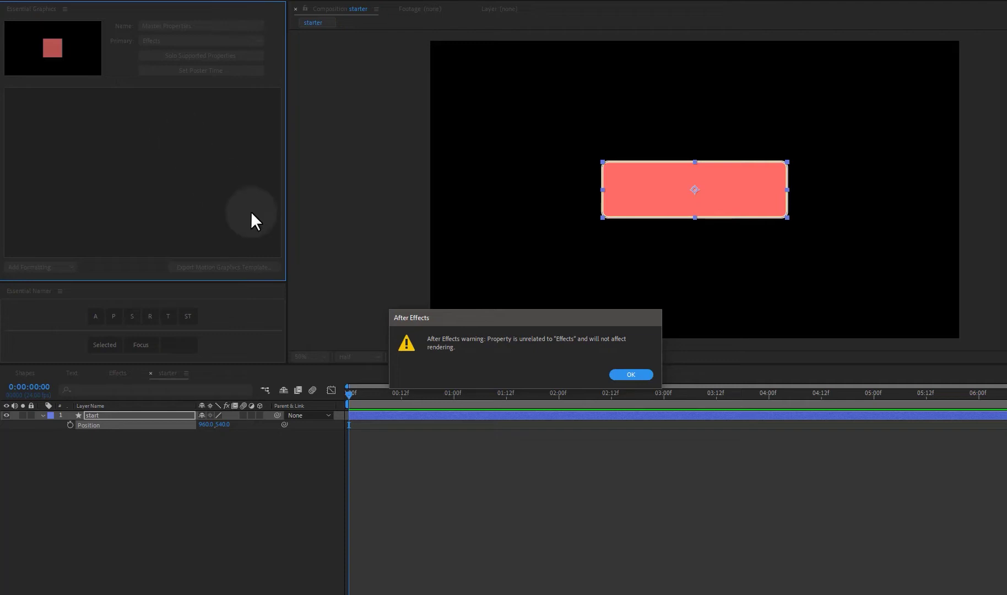
{"action": "left_click", "coordinate": [623, 374]}
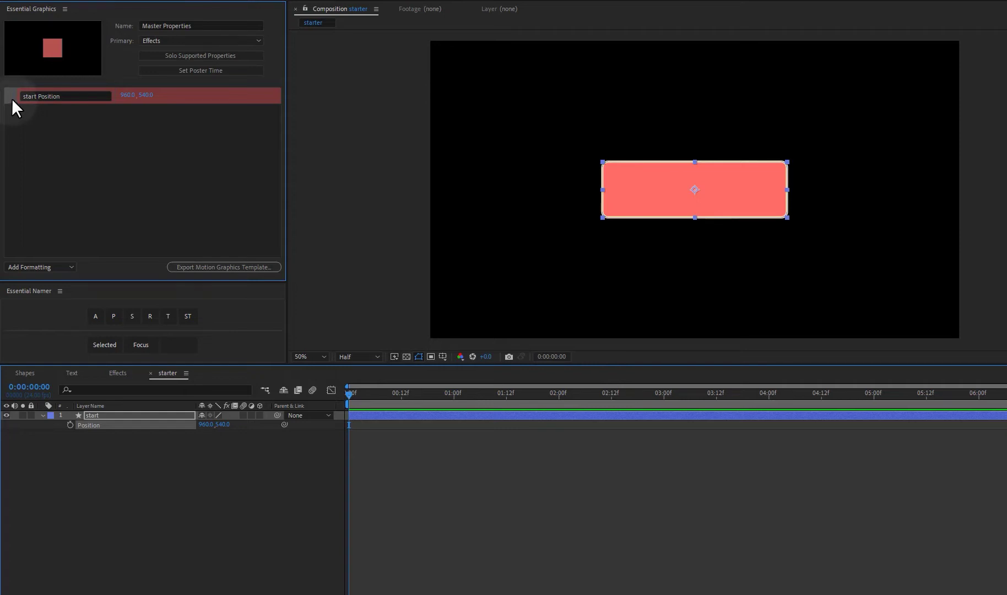
Delete 'start Position' from Essential Graphics and view the Primary comp list, leaving Effects as the primary comp.
{"action": "key", "text": "Delete"}
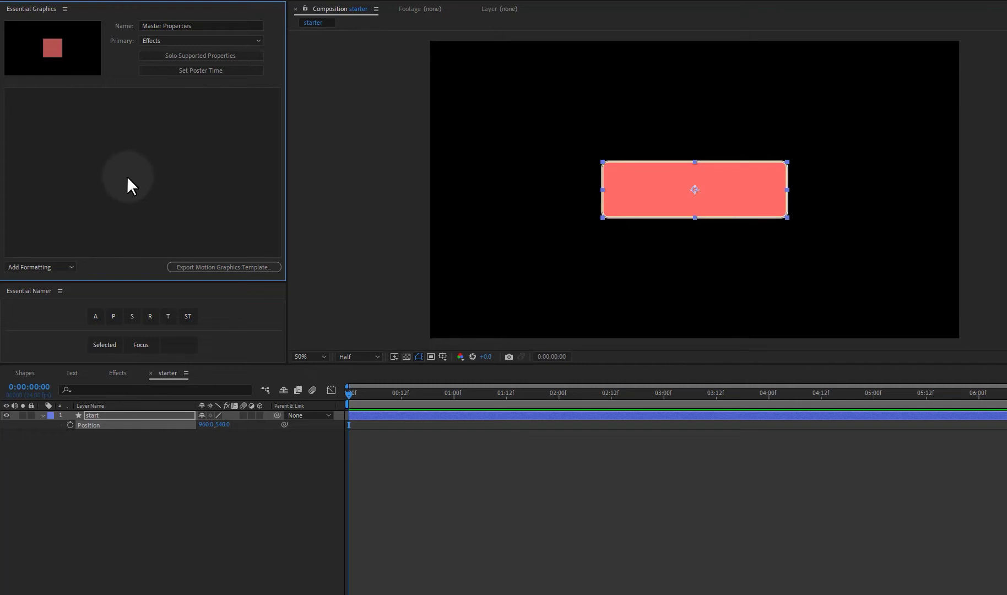
{"action": "left_click", "coordinate": [239, 39]}
{"action": "left_click_drag", "start_coordinate": [260, 75], "coordinate": [243, 190]}
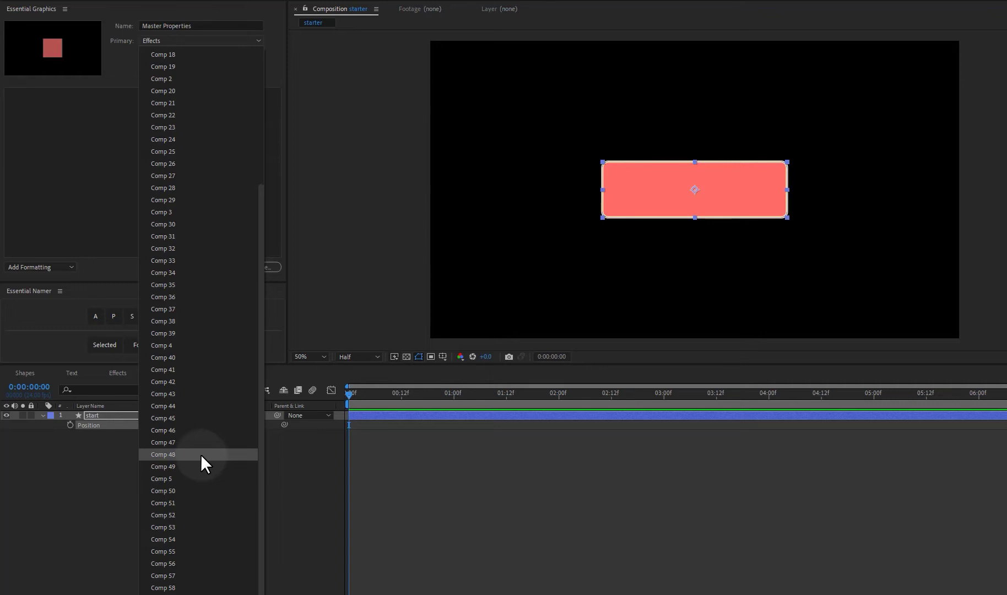
Dismiss the comp list and select the start layer with its properties collapsed.
{"action": "left_click", "coordinate": [109, 464]}
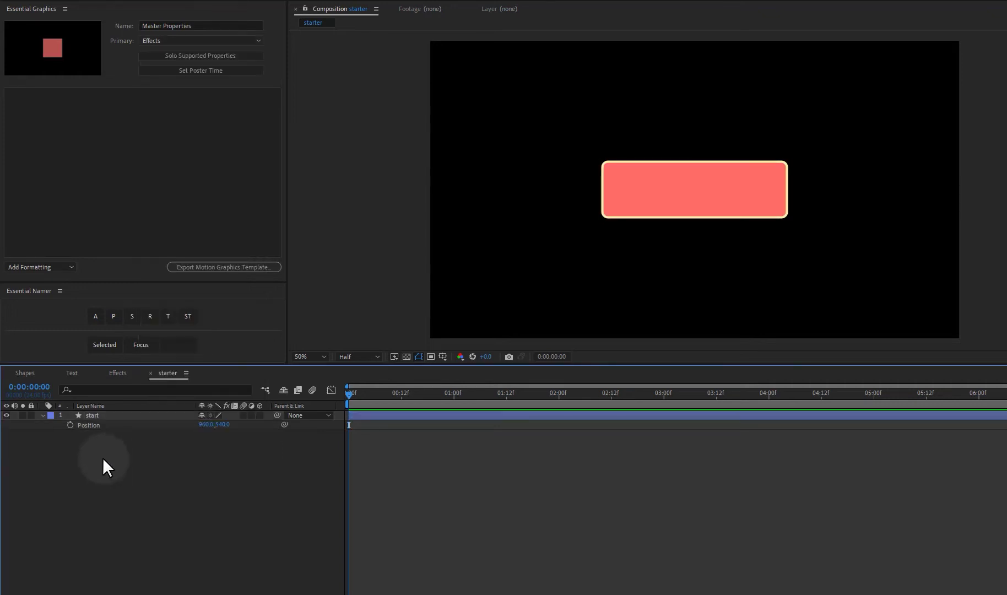
{"action": "left_click", "coordinate": [97, 414]}
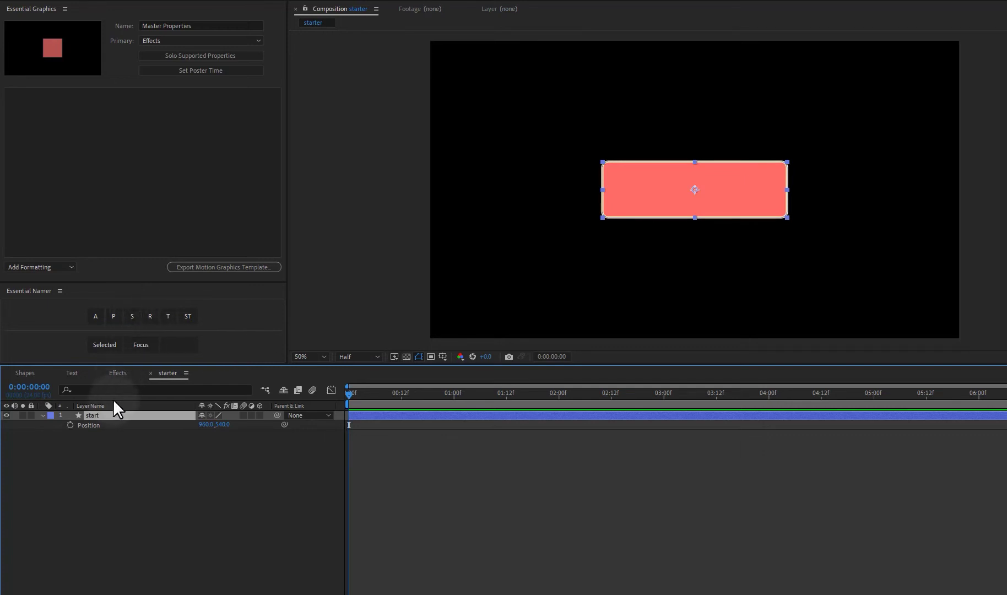
{"action": "key", "text": "Return"}
{"action": "left_click", "coordinate": [40, 415]}
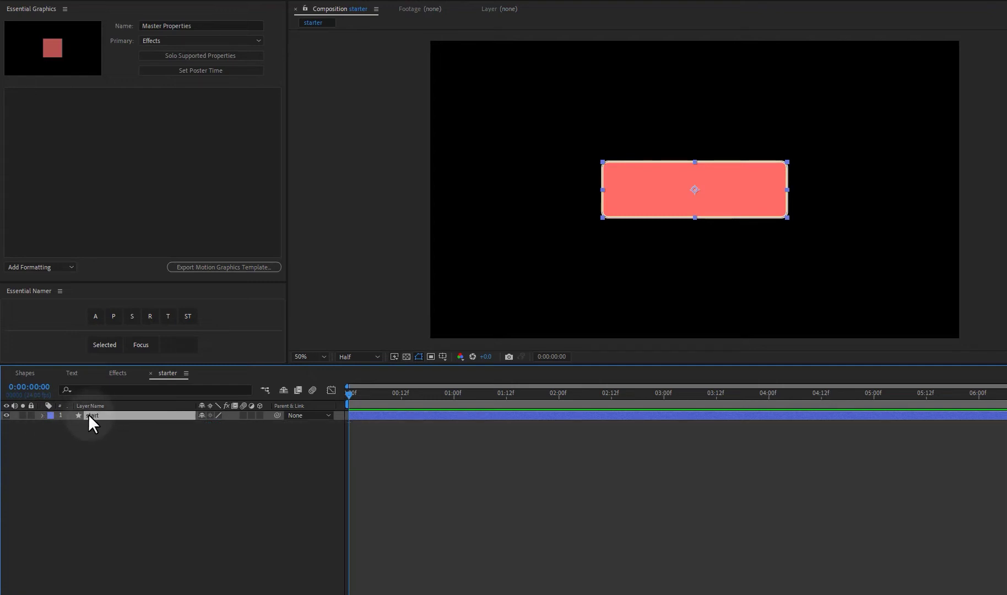
Set Essential Namer to Selected and add start's Position, Scale, Rotation and Opacity.
{"action": "left_click", "coordinate": [119, 344]}
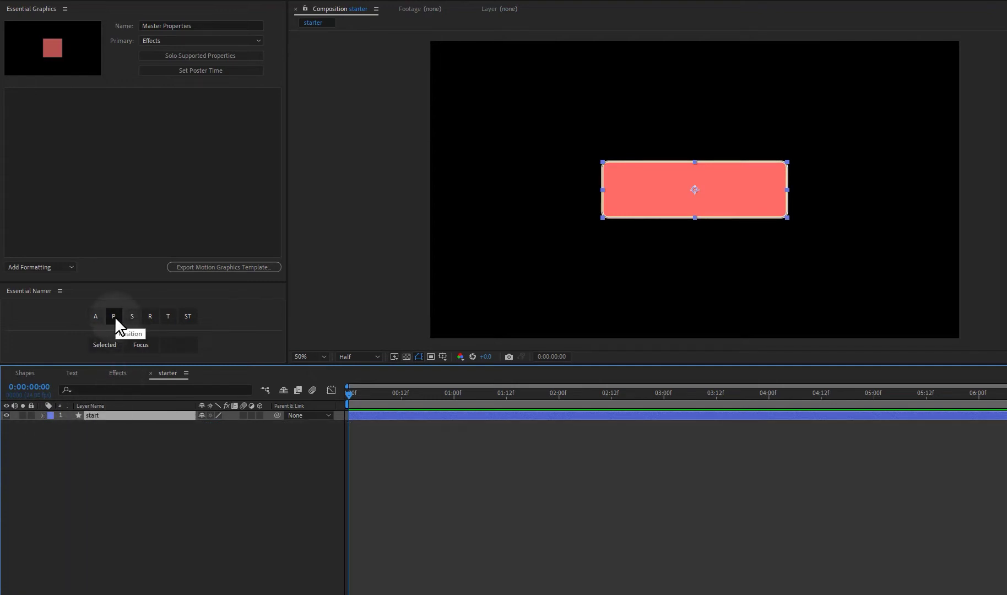
{"action": "left_click", "coordinate": [115, 316]}
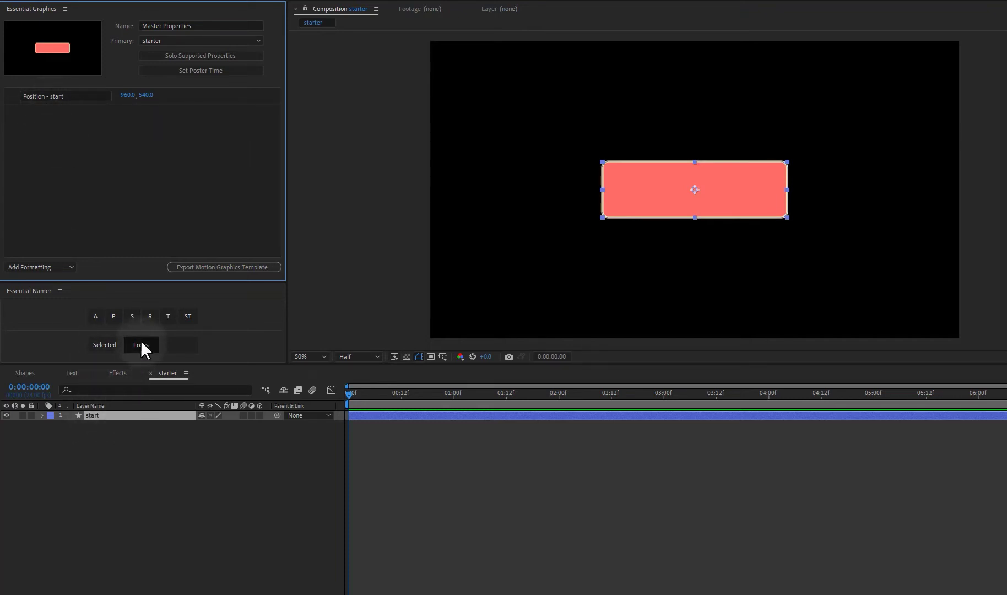
{"action": "left_click", "coordinate": [132, 317]}
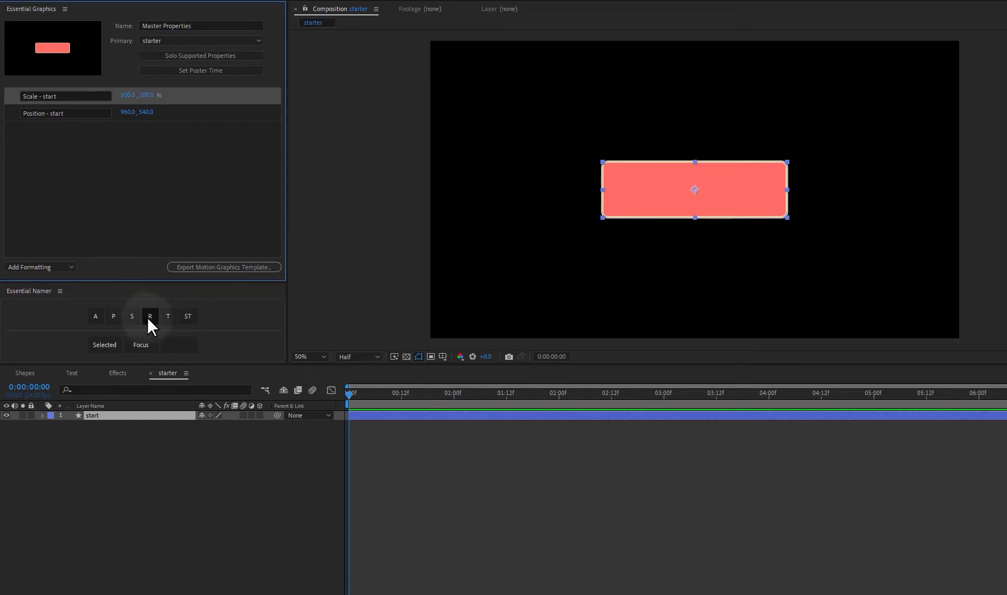
{"action": "left_click", "coordinate": [149, 318]}
{"action": "left_click", "coordinate": [166, 314]}
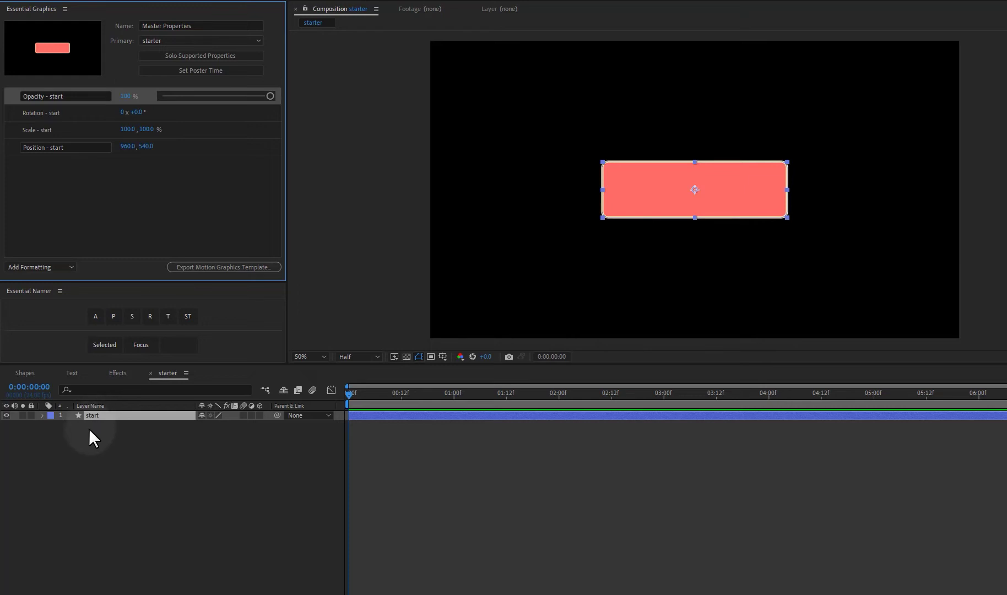
Undo those properties and add all five start transform properties, Anchor Point through Opacity.
{"action": "left_click", "coordinate": [86, 438]}
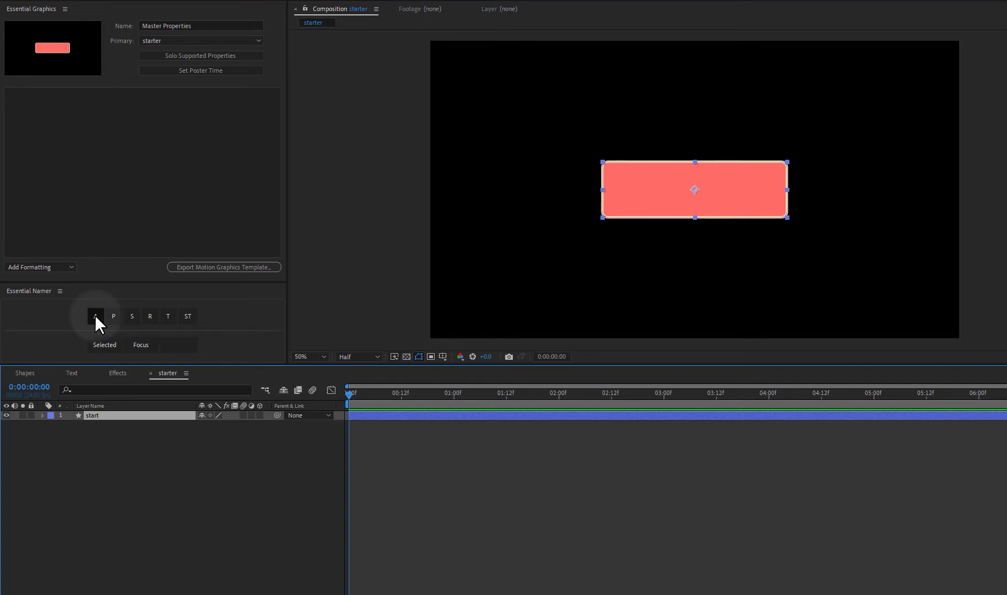
{"action": "left_click", "coordinate": [94, 314], "text": "shift"}
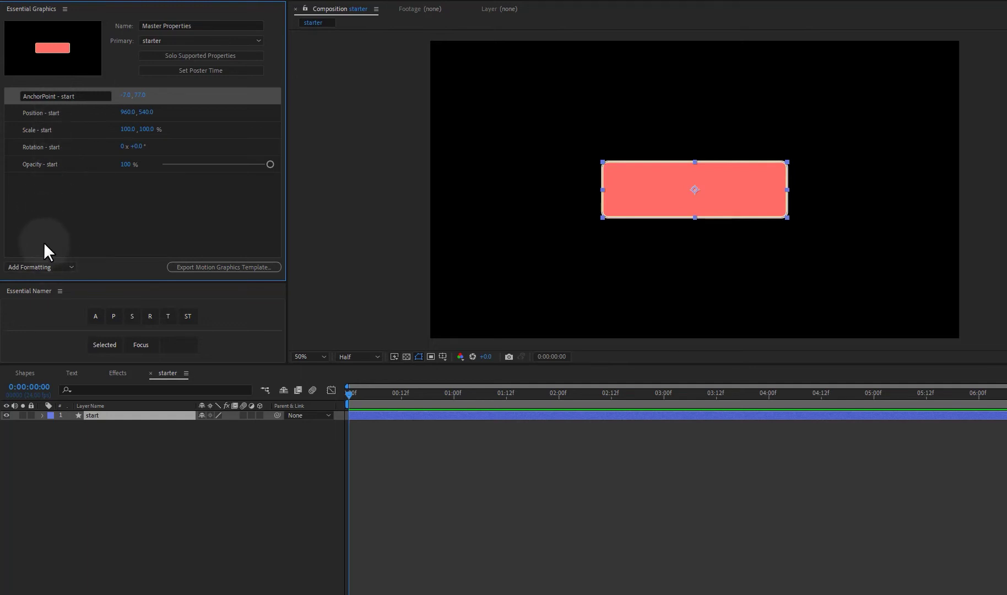
Switch to the Shapes comp and make it the Essential Graphics target with no properties.
{"action": "left_click", "coordinate": [24, 373]}
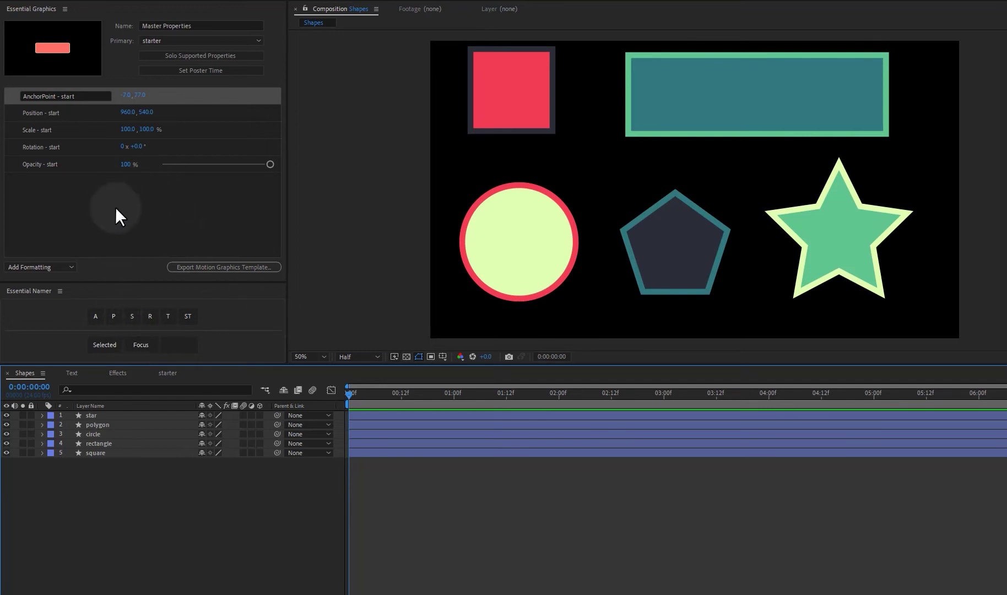
{"action": "left_click", "coordinate": [141, 346]}
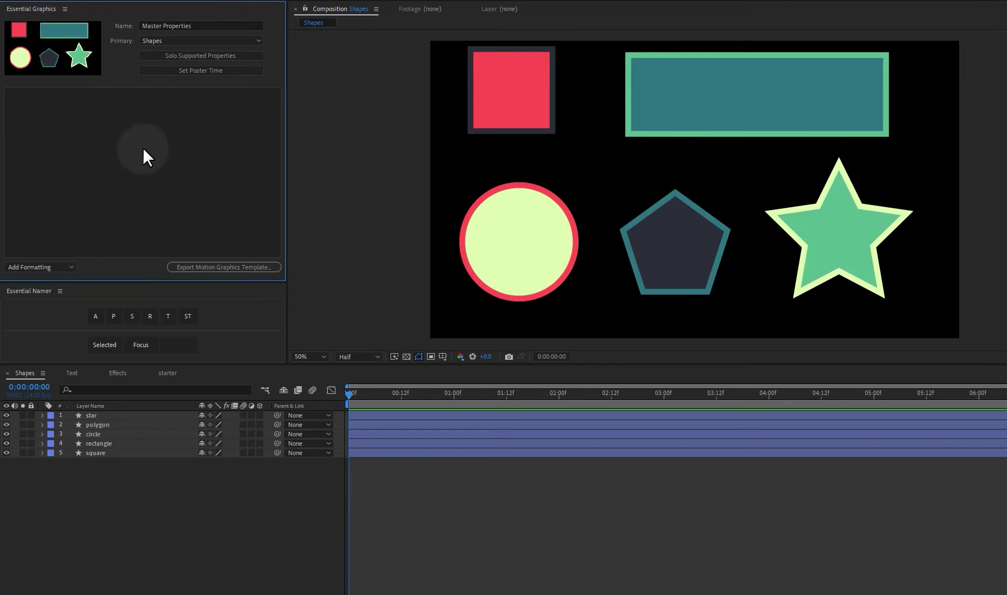
Add Position for square, rectangle, circle, polygon and star, then select only the star layer.
{"action": "left_click", "coordinate": [90, 415]}
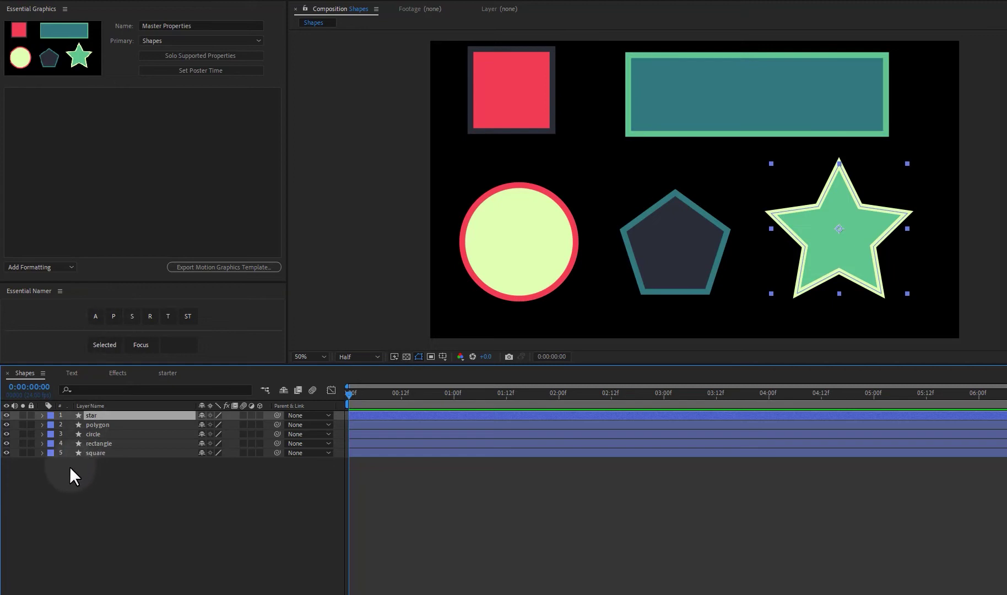
{"action": "left_click_drag", "start_coordinate": [70, 473], "coordinate": [122, 414]}
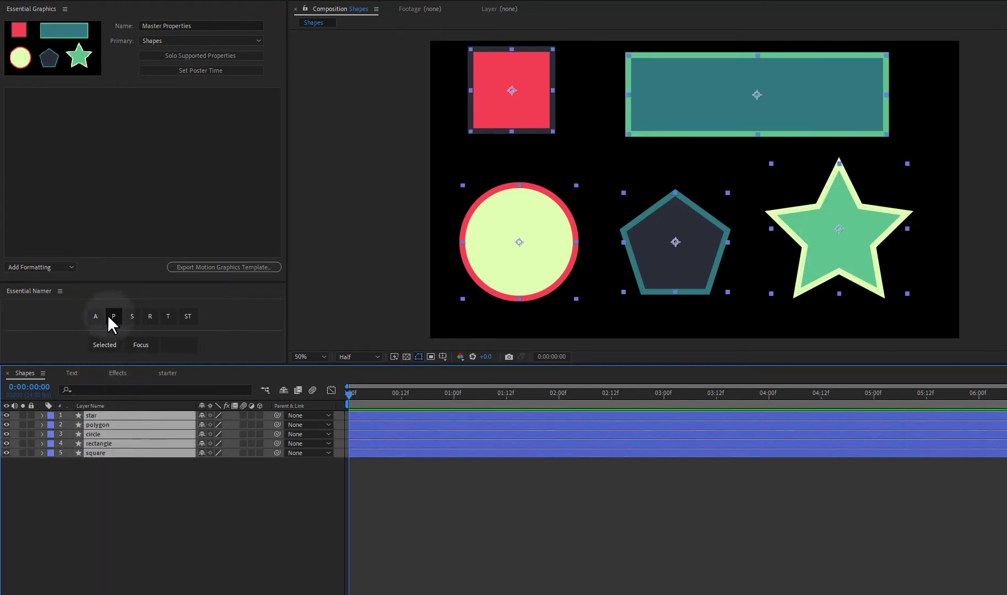
{"action": "left_click", "coordinate": [114, 315]}
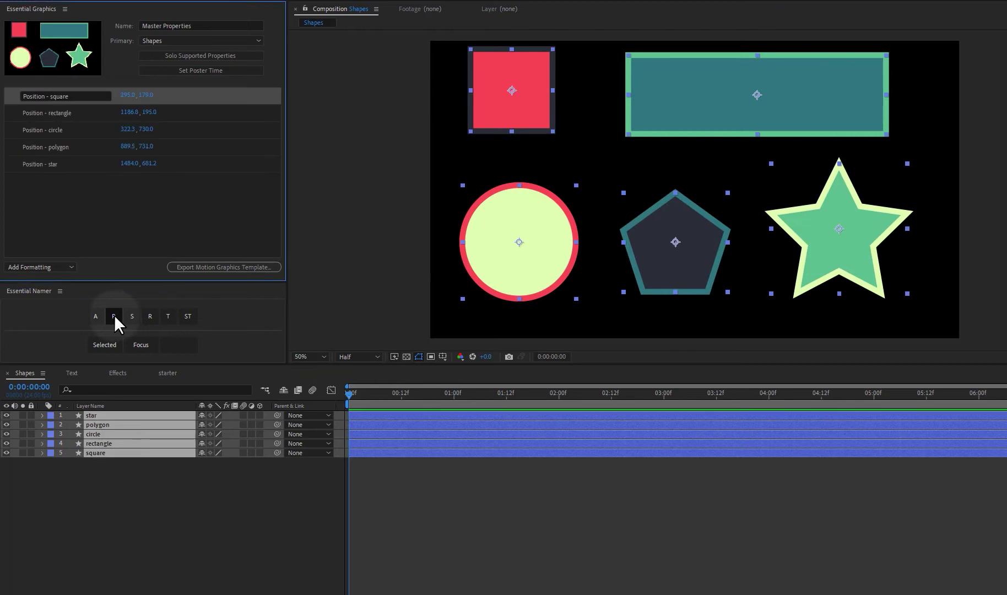
{"action": "left_click", "coordinate": [108, 474]}
{"action": "left_click", "coordinate": [101, 426]}
{"action": "left_click", "coordinate": [109, 416]}
{"action": "left_click", "coordinate": [88, 414]}
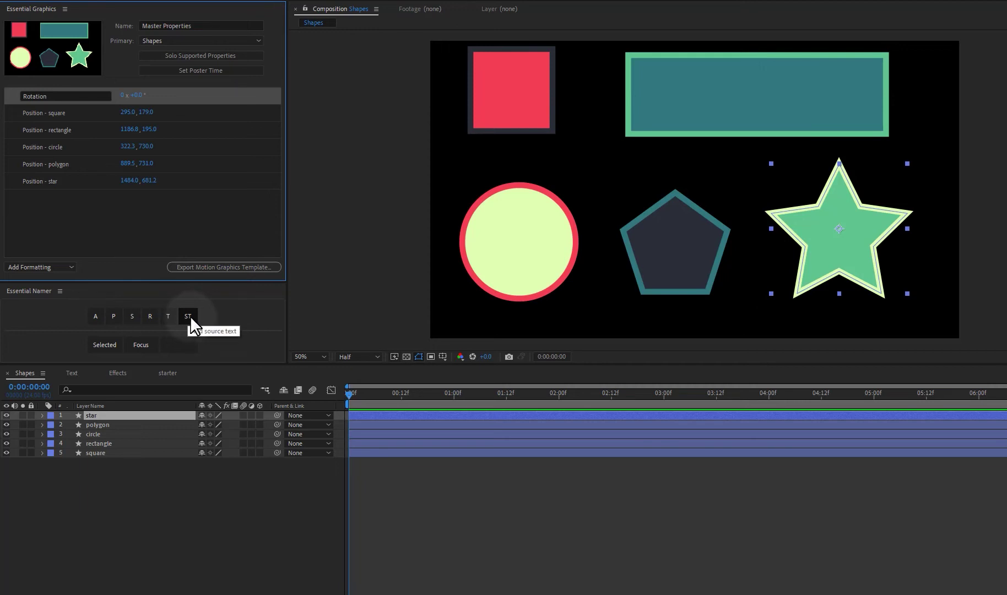
In the Text comp, add the Essential Namer layer's Source Text to Essential Graphics.
{"action": "left_click", "coordinate": [72, 373]}
{"action": "left_click", "coordinate": [97, 414]}
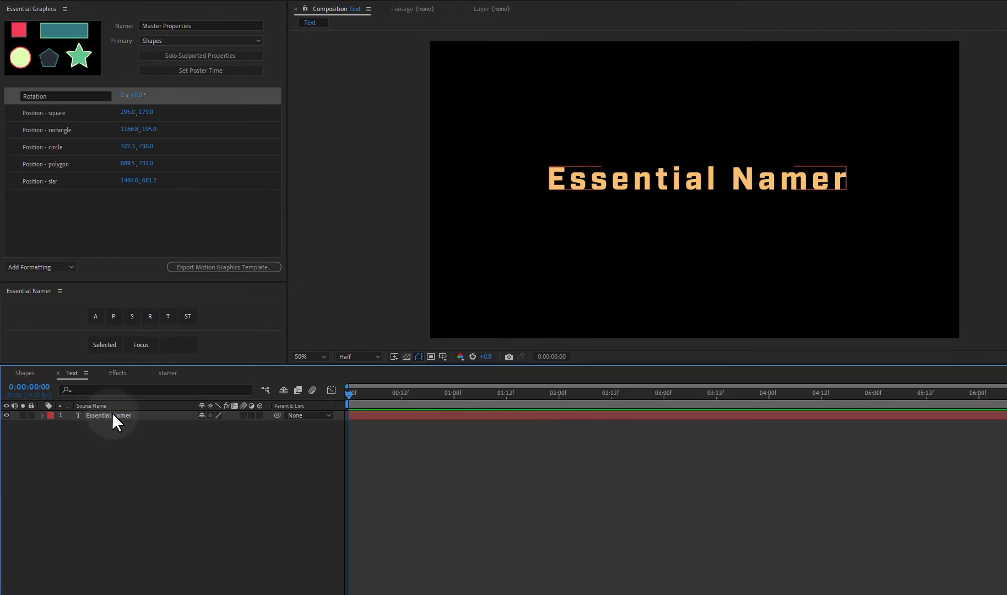
{"action": "left_click", "coordinate": [95, 383]}
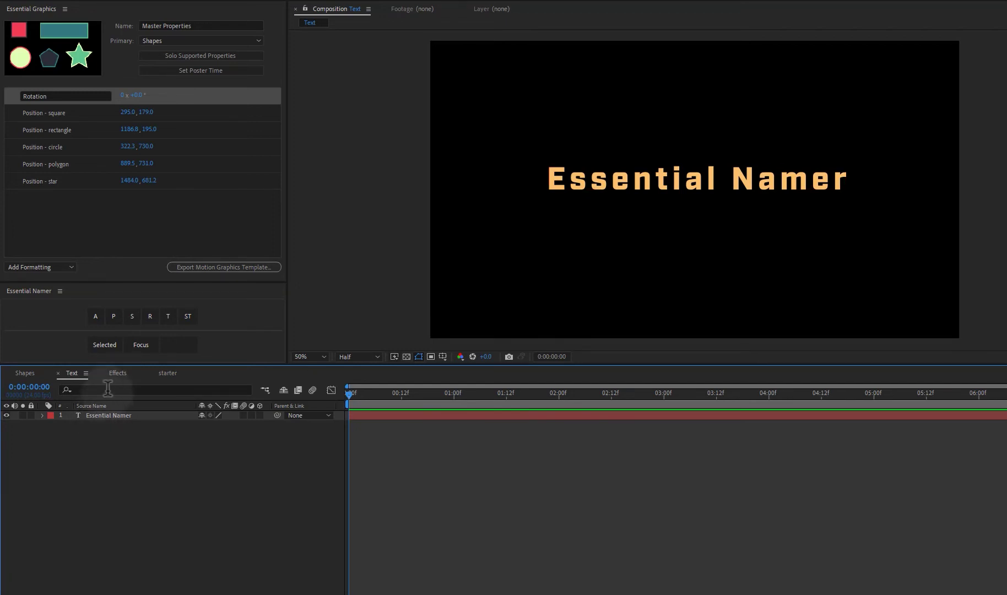
{"action": "left_click", "coordinate": [98, 415]}
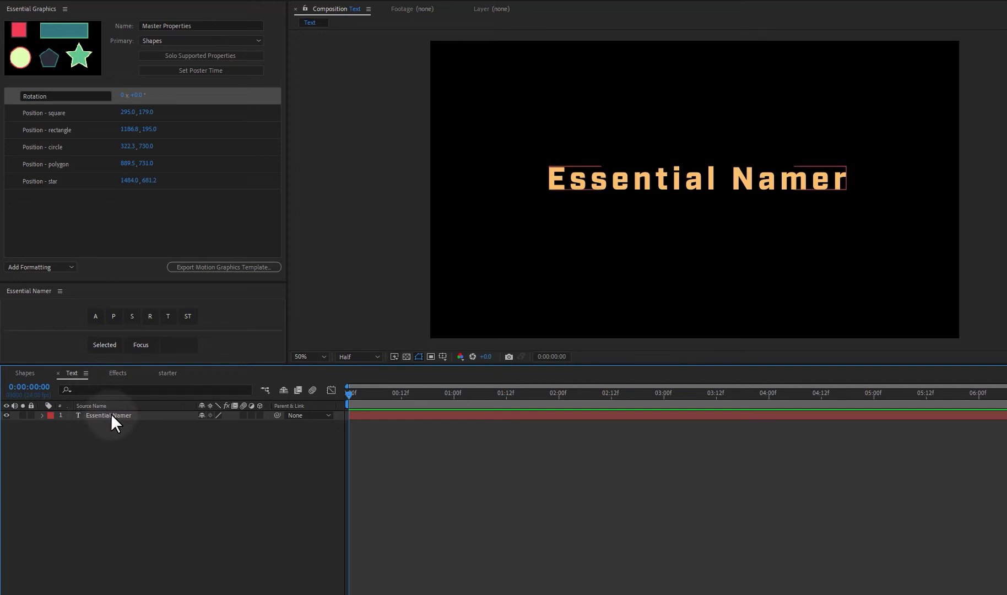
{"action": "left_click", "coordinate": [111, 415]}
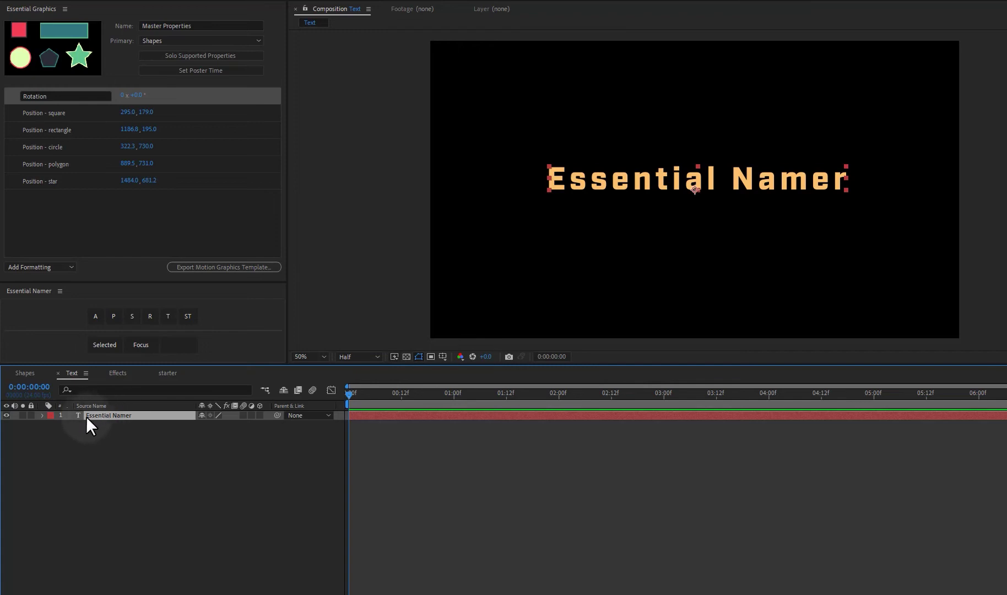
{"action": "left_click", "coordinate": [187, 314]}
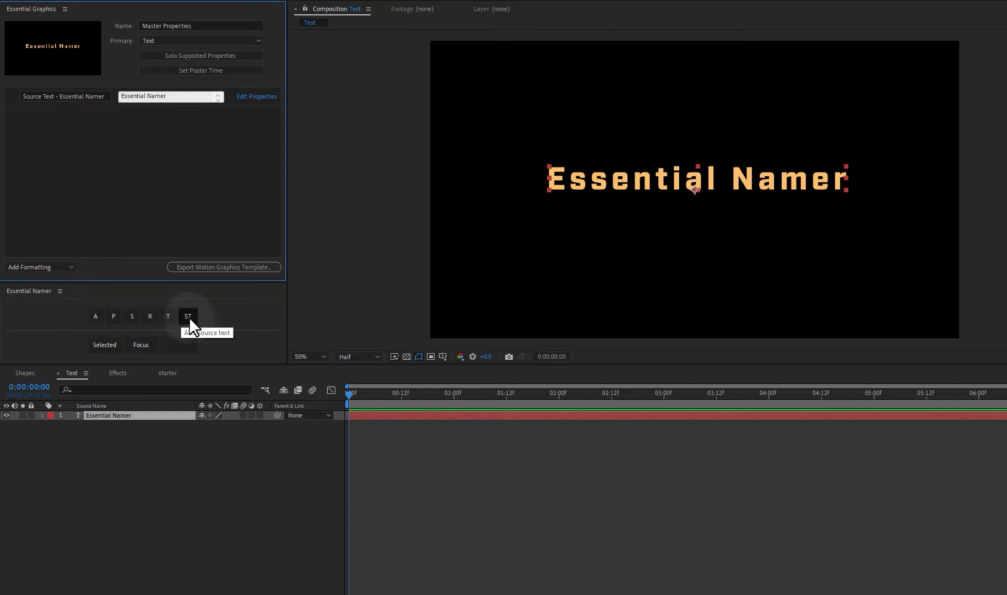
In the Effects comp, add the box layer's Fast Box Blur Blur Radius to Essential Graphics.
{"action": "left_click", "coordinate": [118, 373]}
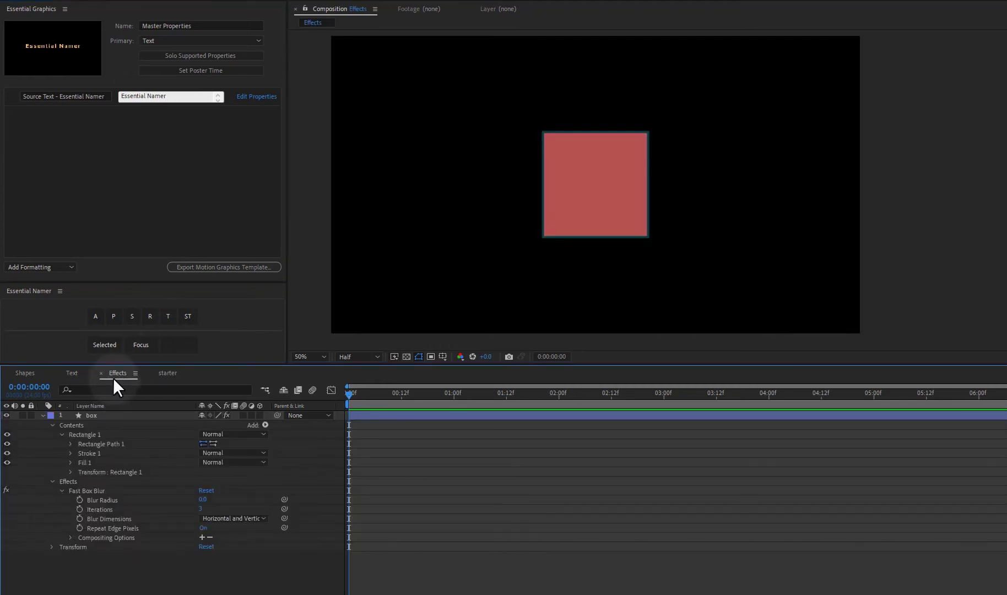
{"action": "left_click", "coordinate": [105, 429]}
{"action": "left_click", "coordinate": [97, 415]}
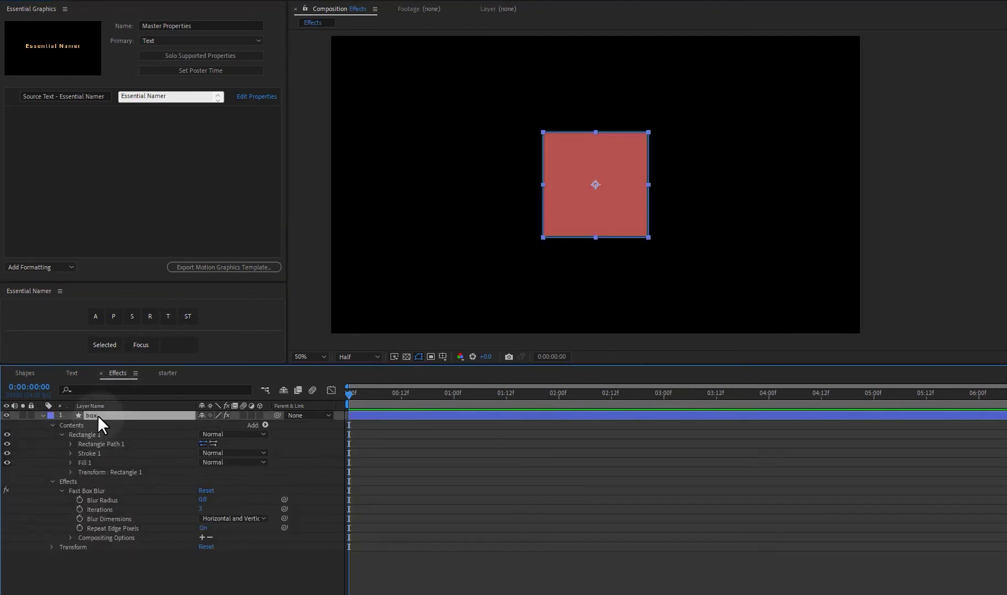
{"action": "left_click", "coordinate": [107, 498]}
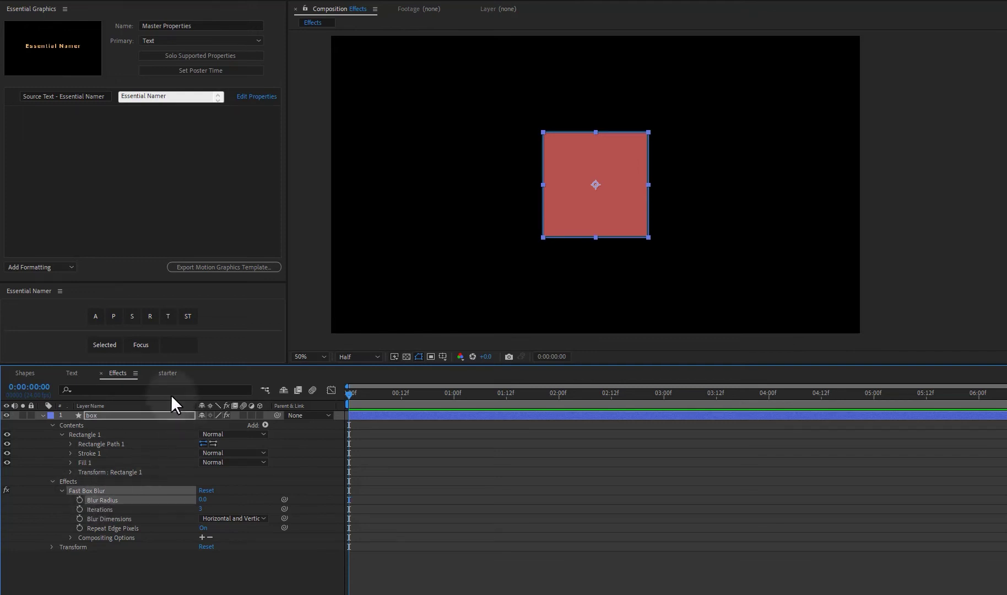
{"action": "left_click", "coordinate": [94, 342]}
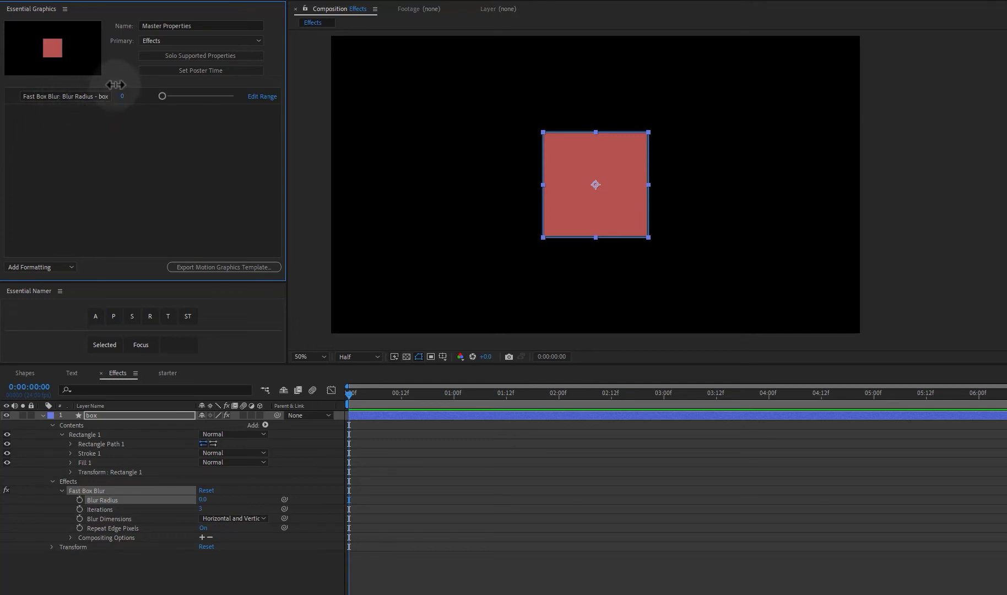
Undo it and re-add Blur Radius as 'Fast Box Blur: Blur Radius' without the layer name.
{"action": "left_click_drag", "start_coordinate": [113, 96], "coordinate": [125, 96]}
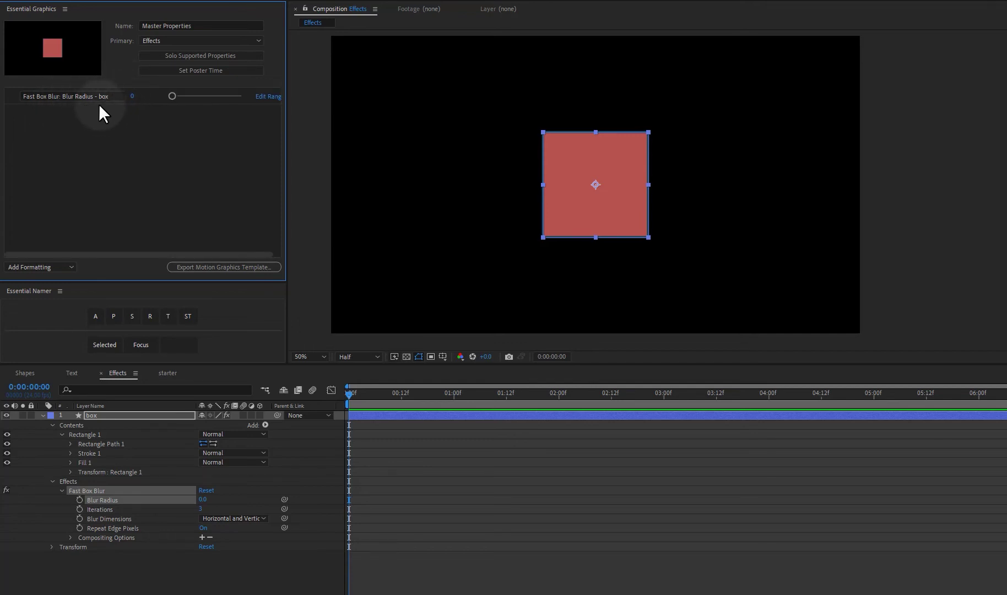
{"action": "left_click", "coordinate": [152, 582]}
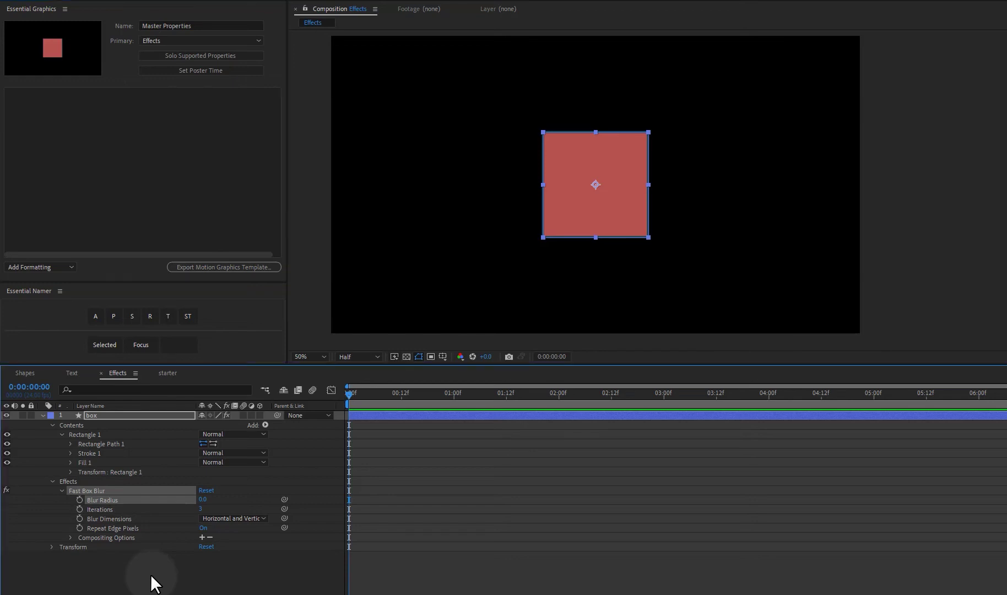
{"action": "left_click", "coordinate": [108, 343]}
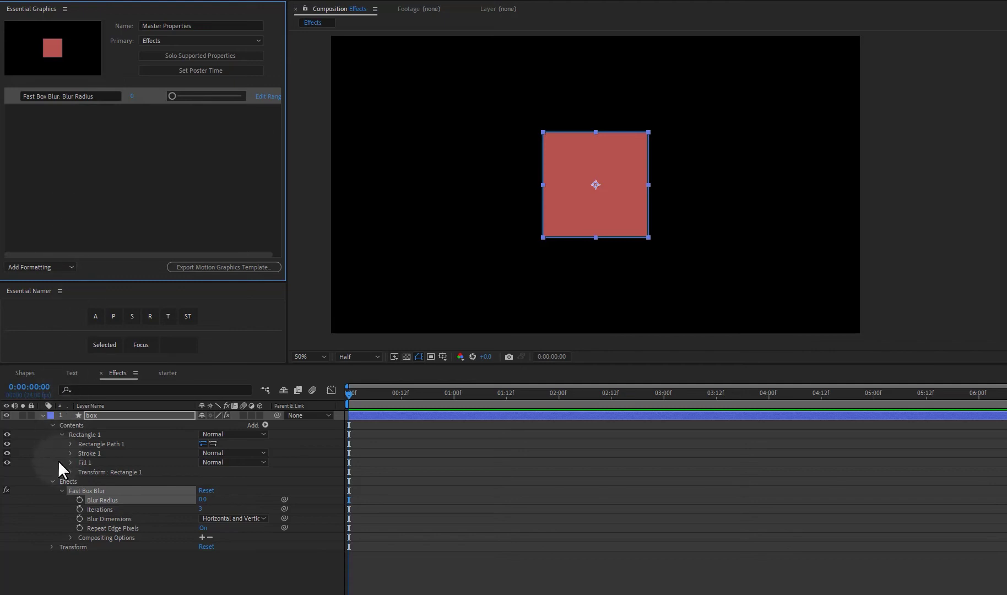
Add the box's Fill 1 colour to Essential Graphics as 'Rectangle 1: Fill 1 - box' above Blur Radius.
{"action": "left_click", "coordinate": [70, 462]}
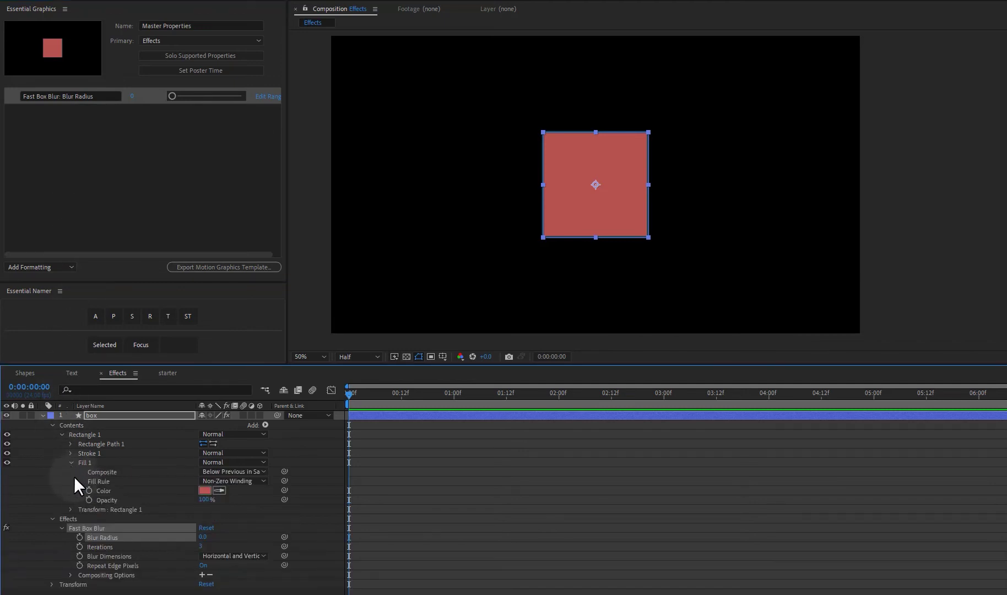
{"action": "left_click", "coordinate": [105, 493]}
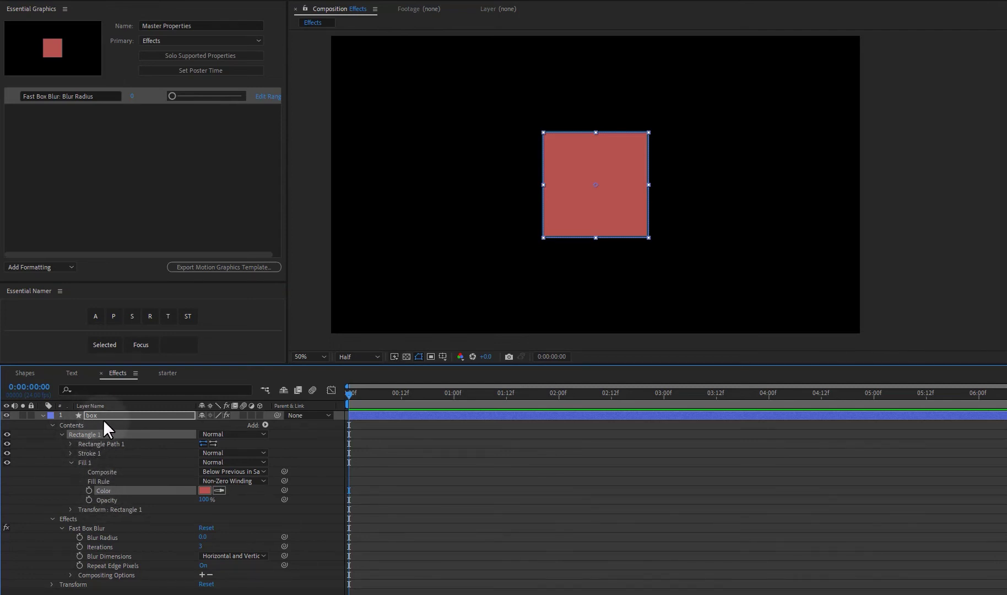
{"action": "left_click", "coordinate": [99, 345]}
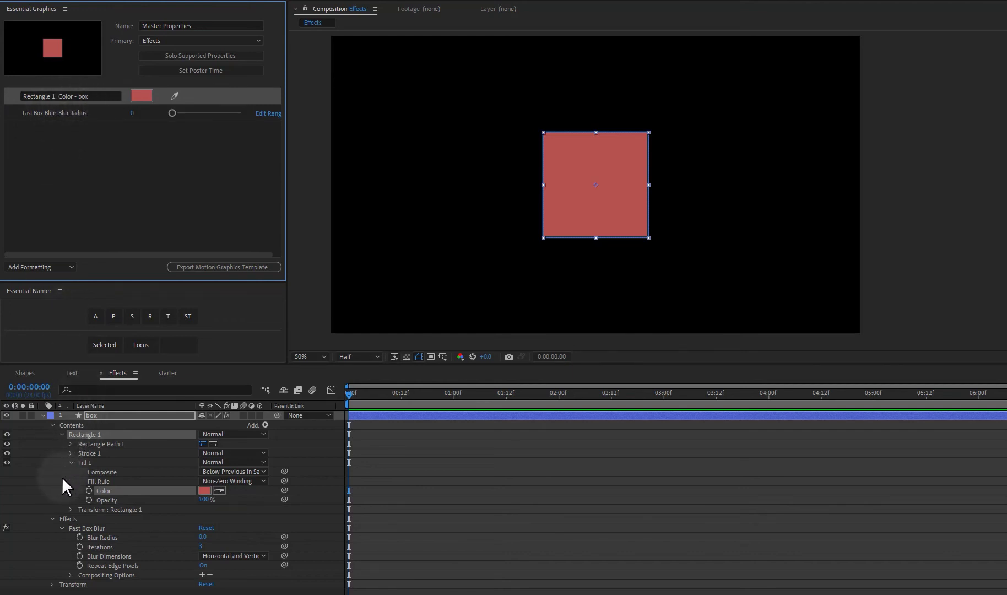
{"action": "key", "text": "Delete"}
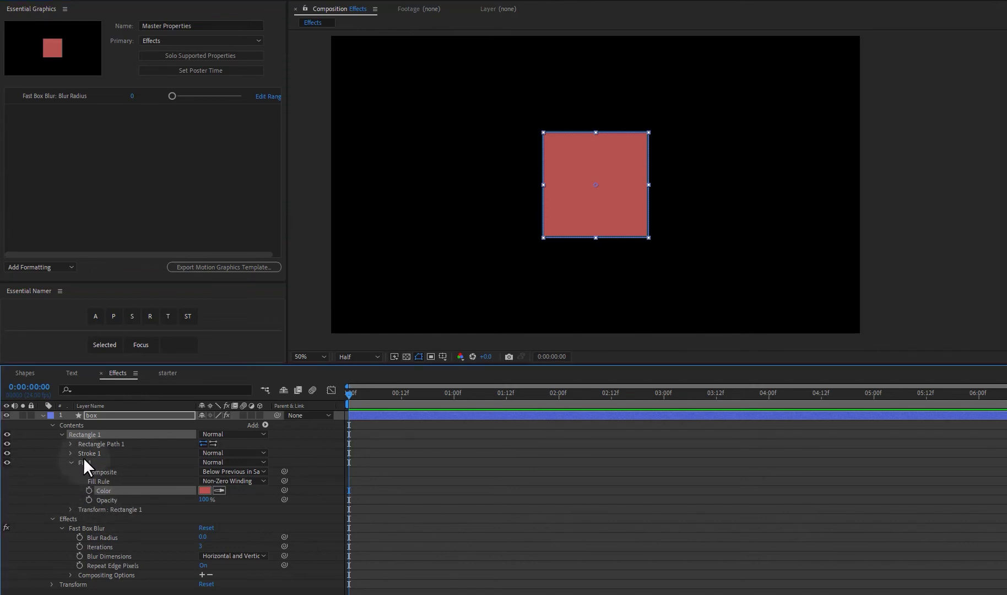
{"action": "left_click", "coordinate": [84, 461]}
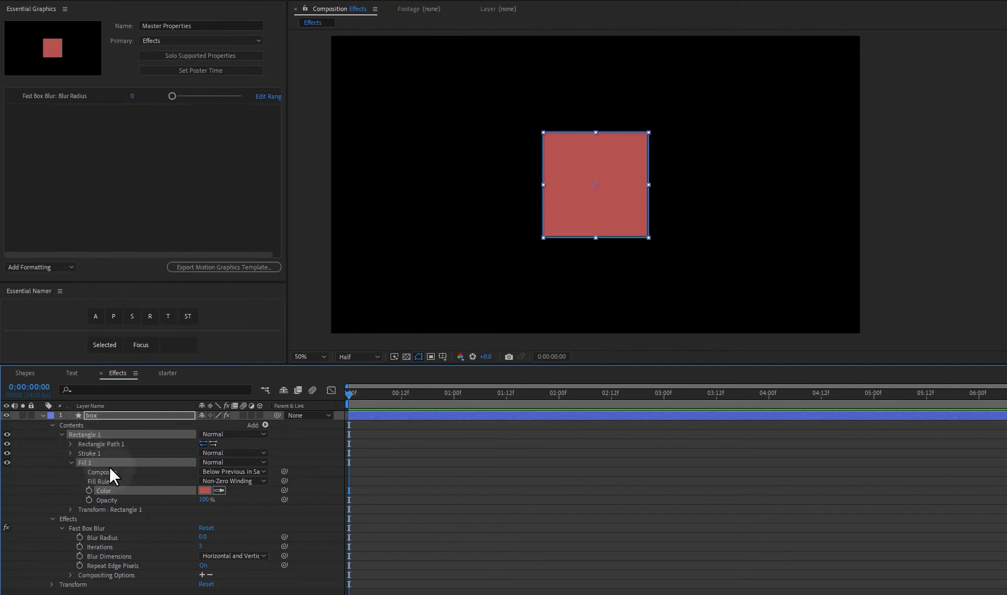
{"action": "left_click", "coordinate": [108, 345]}
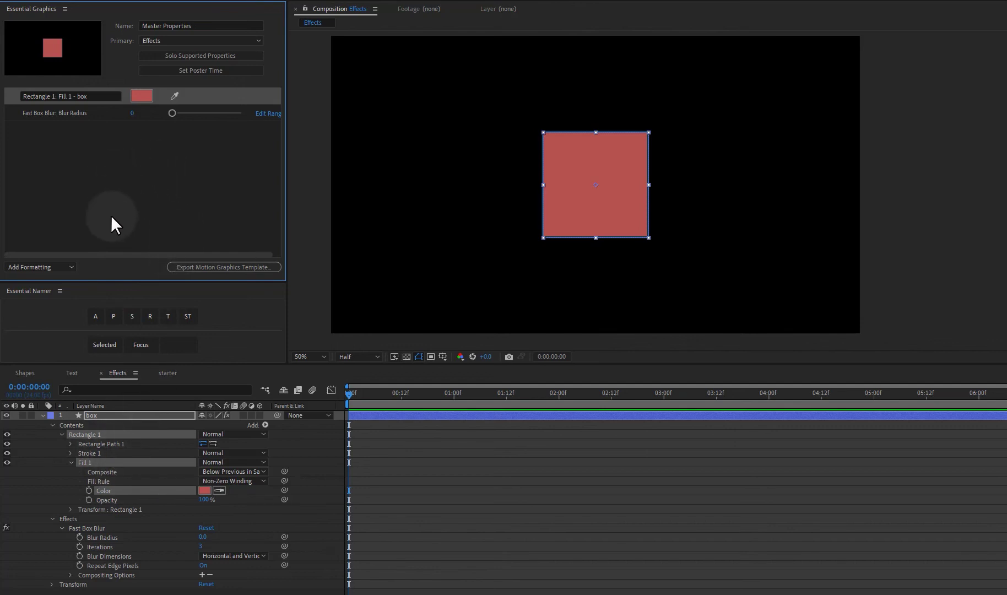
Return to the Shapes comp and enter MASTER_ as the Essential Namer name prefix.
{"action": "left_click", "coordinate": [22, 373]}
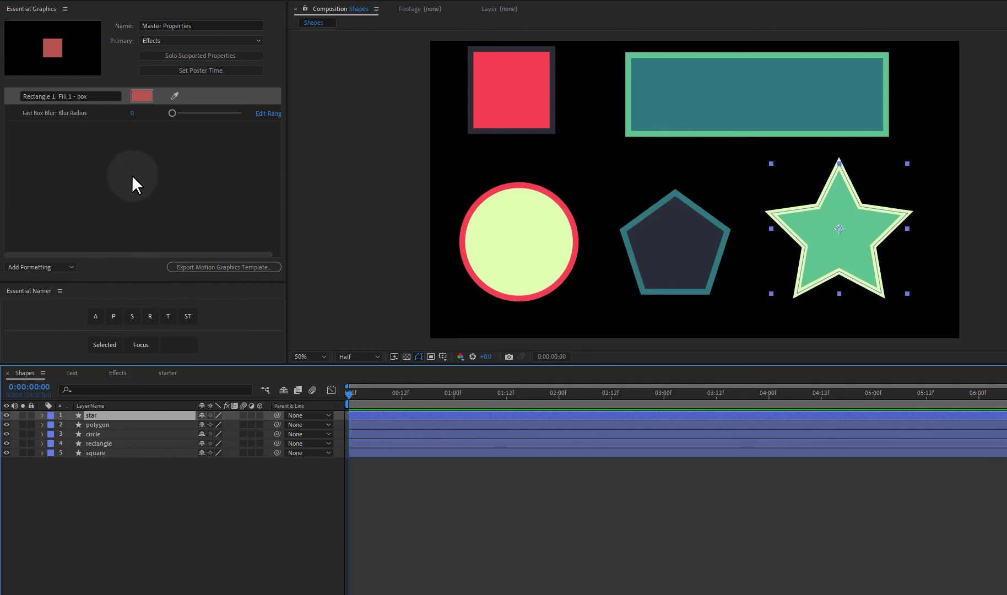
{"action": "left_click", "coordinate": [171, 343]}
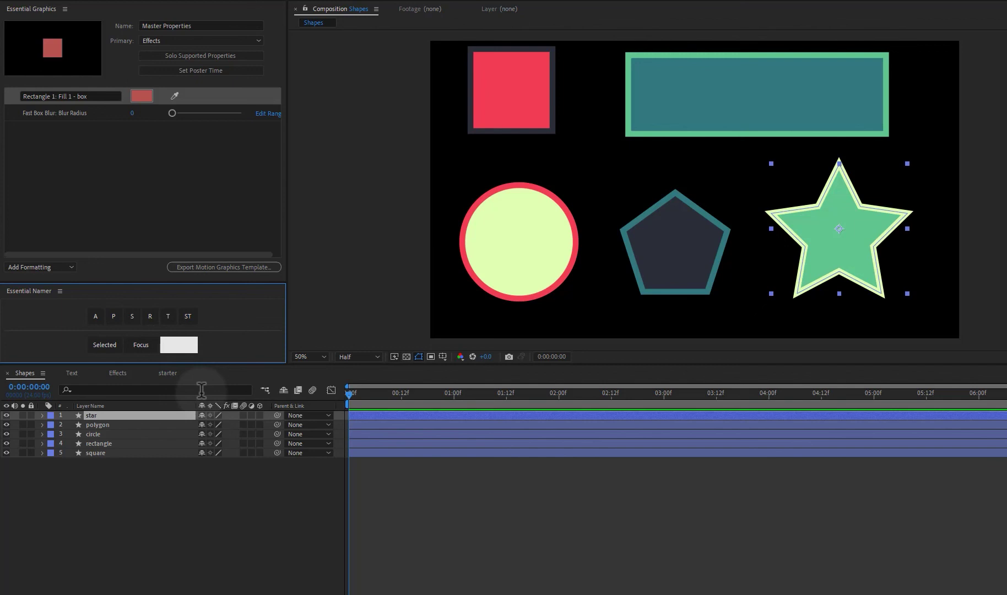
{"action": "type", "text": "MASTER_"}
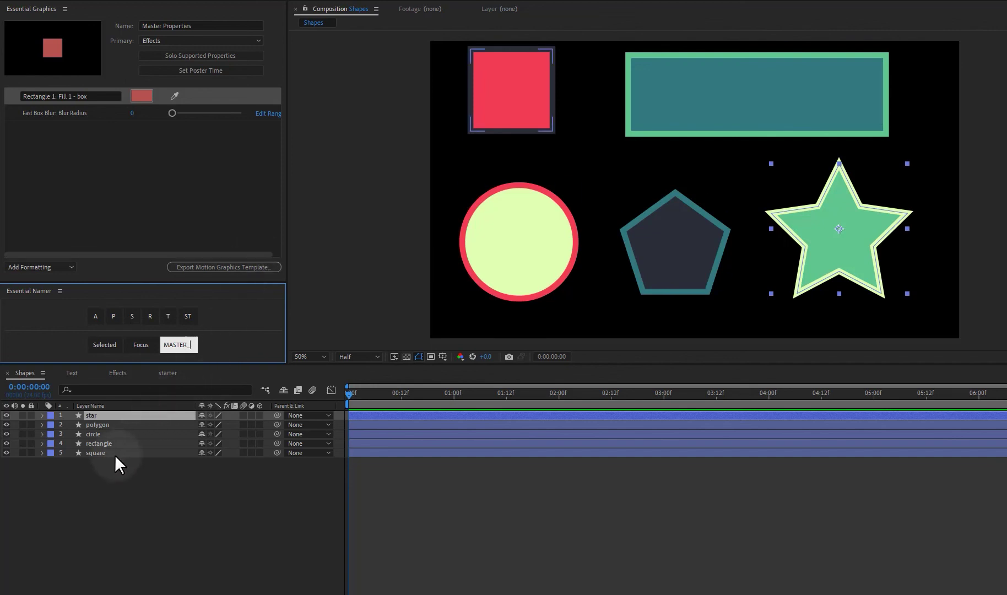
Add the square's Scale and the rectangle's Rotation to Essential Graphics as MASTER_ properties.
{"action": "left_click", "coordinate": [117, 453]}
{"action": "left_click", "coordinate": [132, 315]}
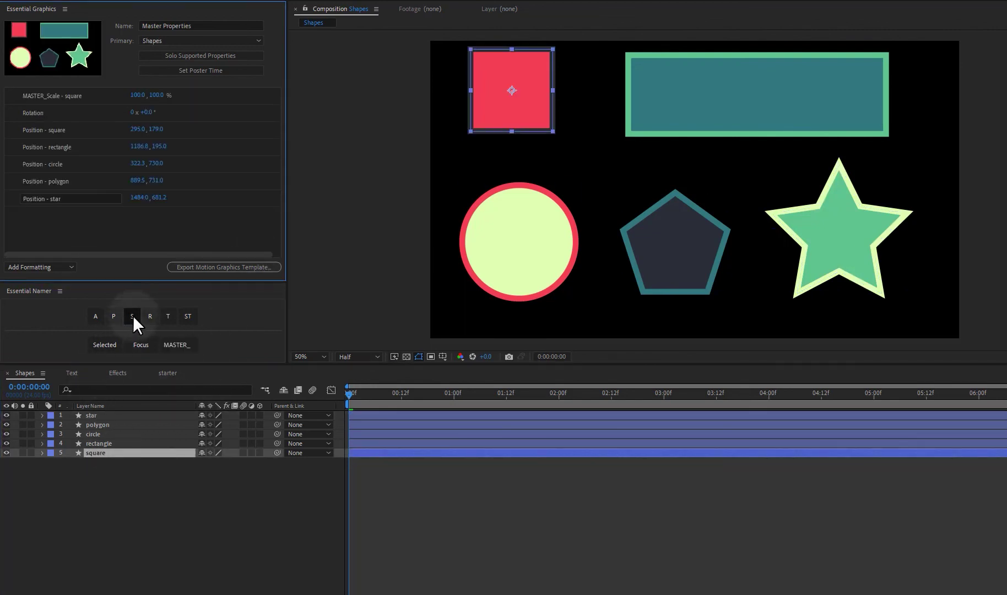
{"action": "left_click", "coordinate": [84, 231]}
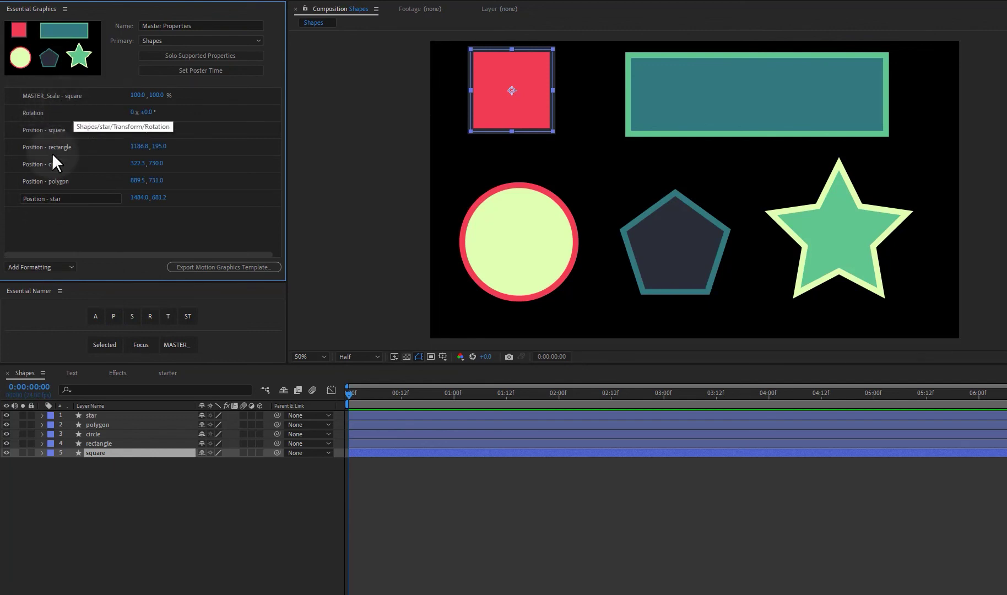
{"action": "left_click", "coordinate": [91, 443]}
{"action": "left_click", "coordinate": [156, 320]}
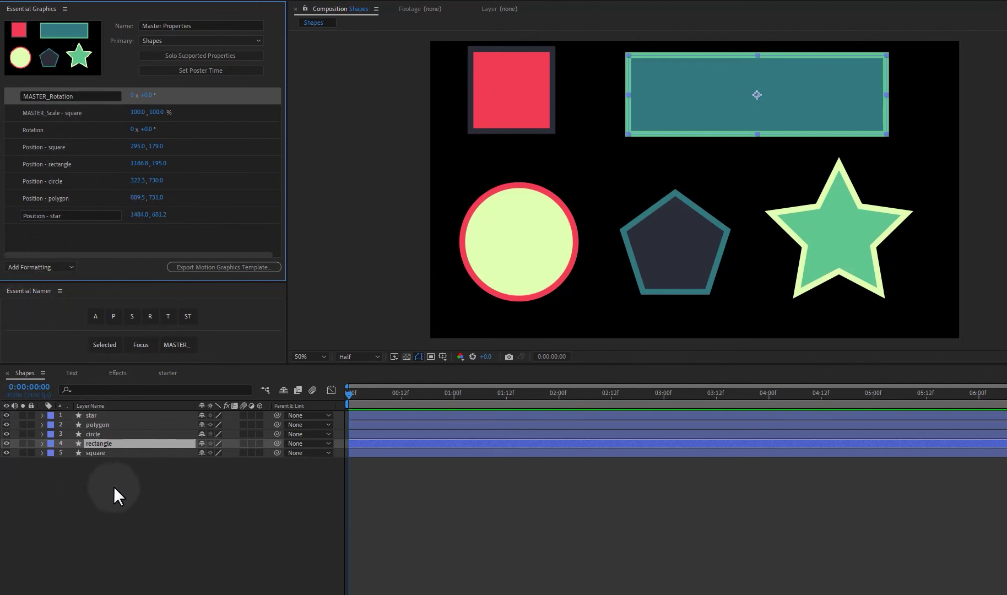
Open the Essential Namer 2.0 help dialog and move it up and to the left.
{"action": "left_click", "coordinate": [138, 347], "text": "shift"}
{"action": "left_click_drag", "start_coordinate": [461, 163], "coordinate": [415, 77]}
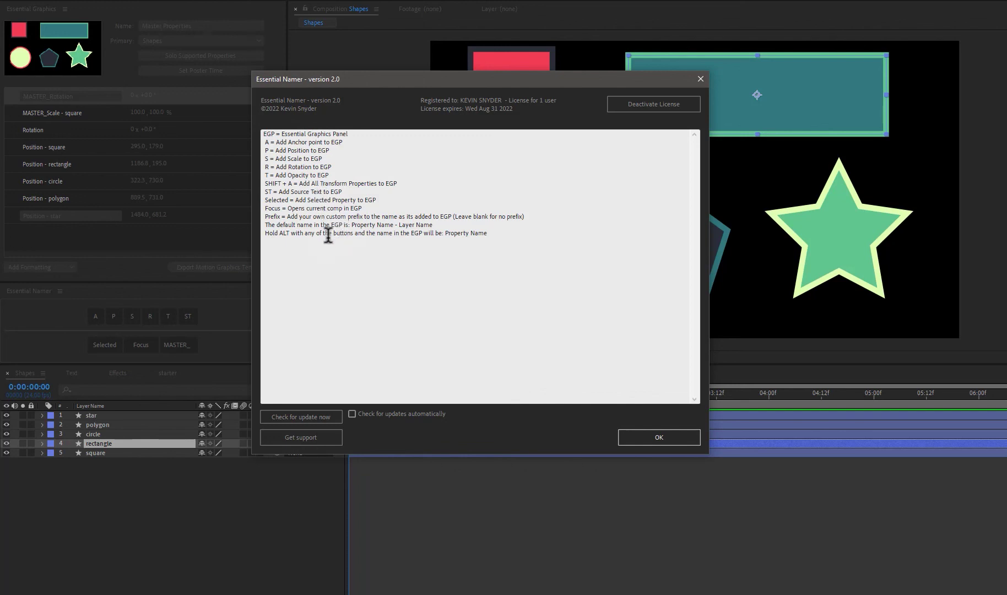
{"action": "left_click", "coordinate": [167, 373]}
Dismiss the Essential Namer help dialog with OK to return to the Shapes composition.
{"action": "left_click", "coordinate": [641, 440]}
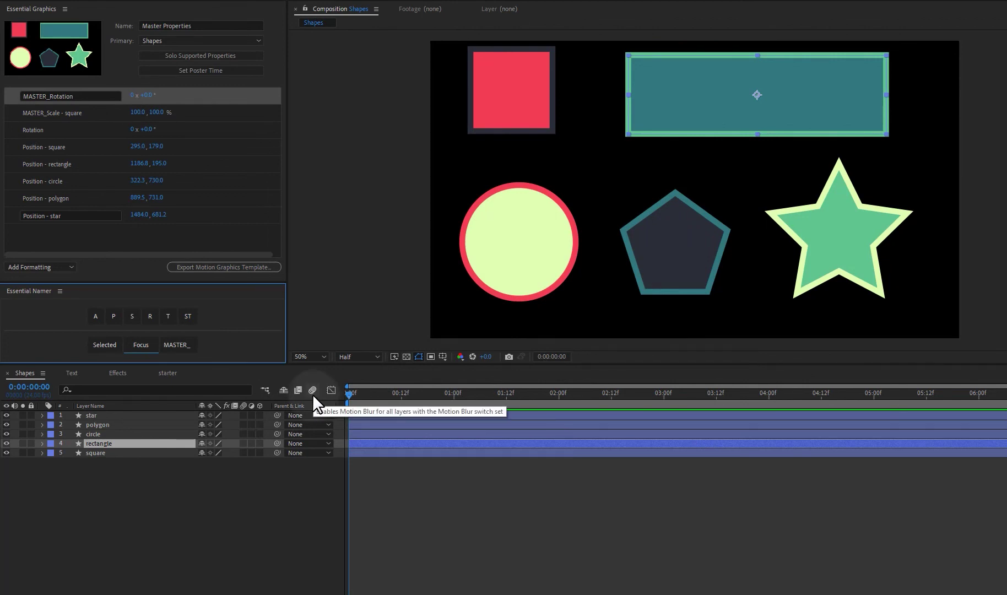